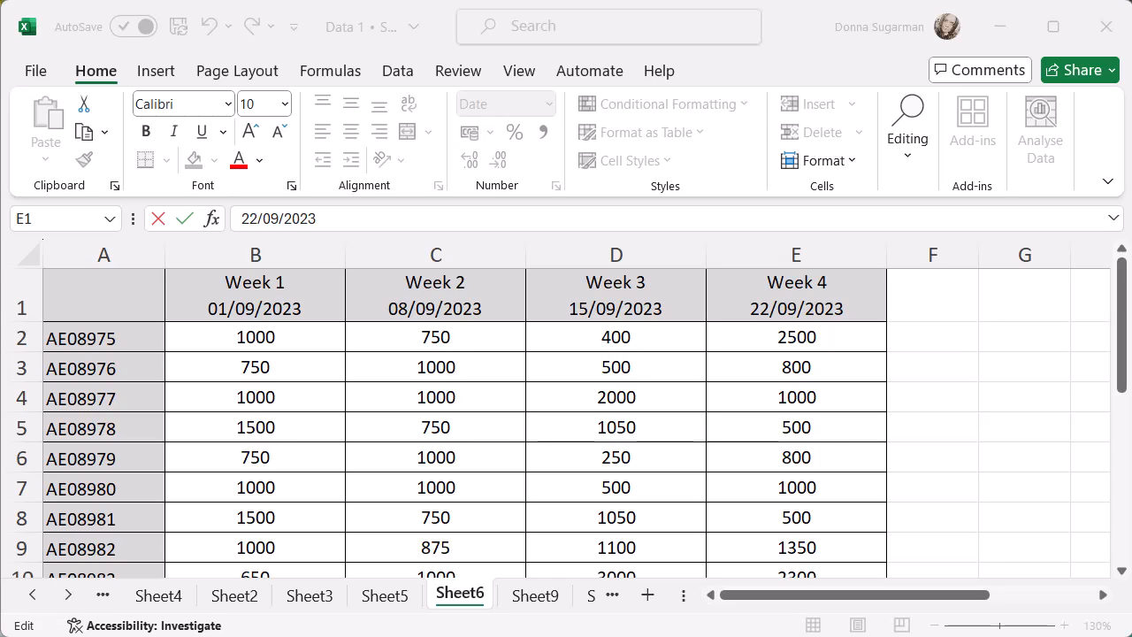
# - Enter "Dates" and "Products" on two separate lines within cell A1
pyautogui.click(115, 289)
pyautogui.click(113, 288)
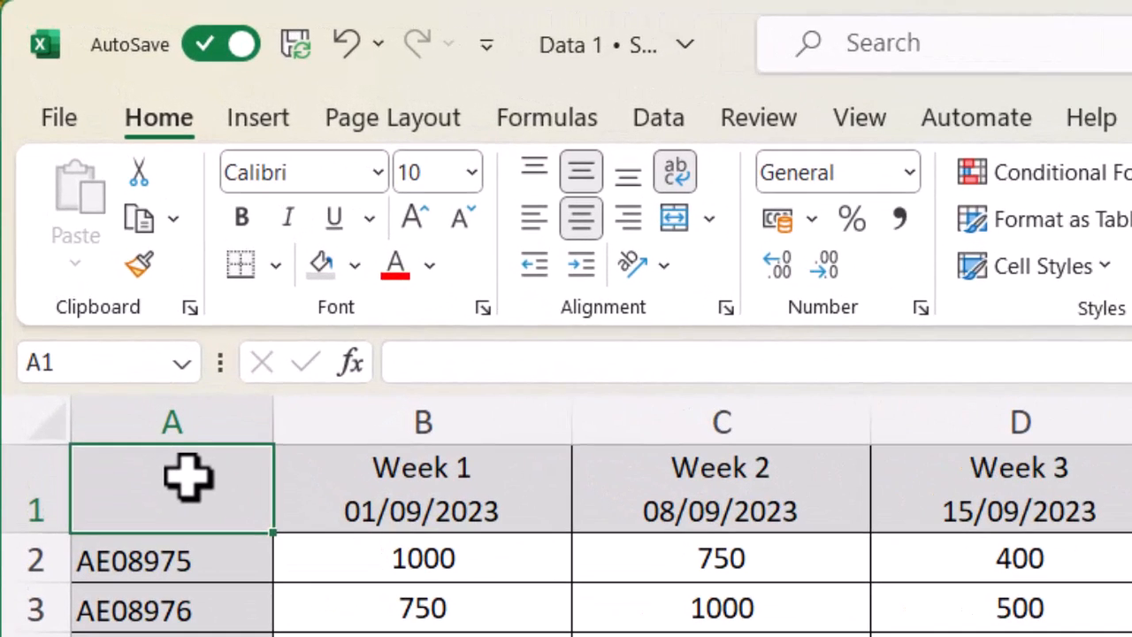
pyautogui.write('Dates')
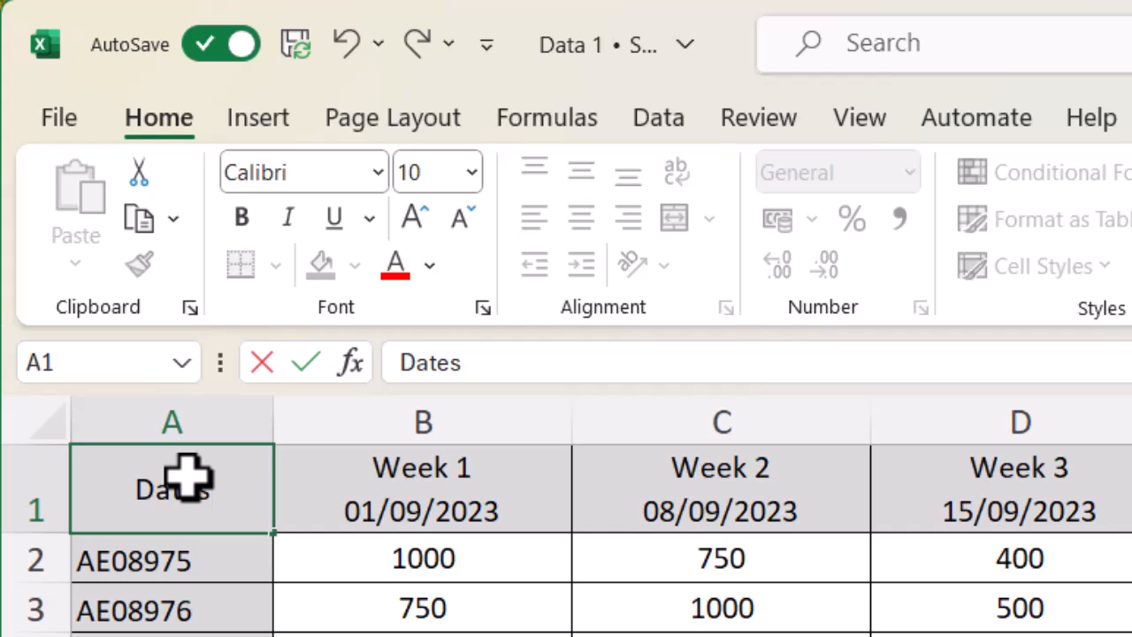
pyautogui.hotkey('alt', 'Return')
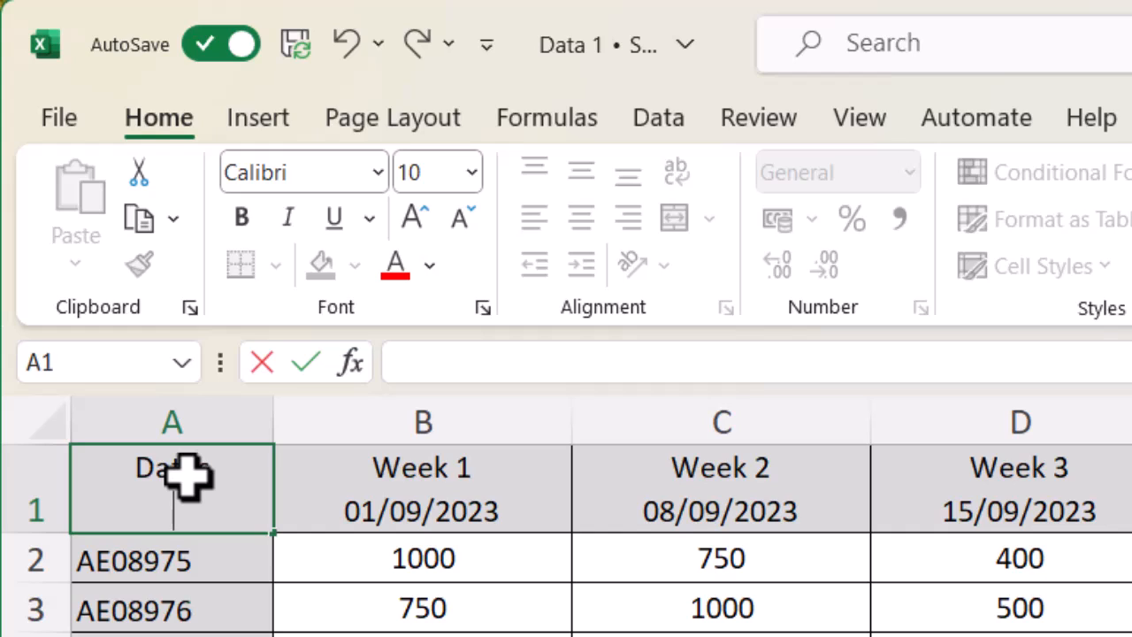
pyautogui.write('Products')
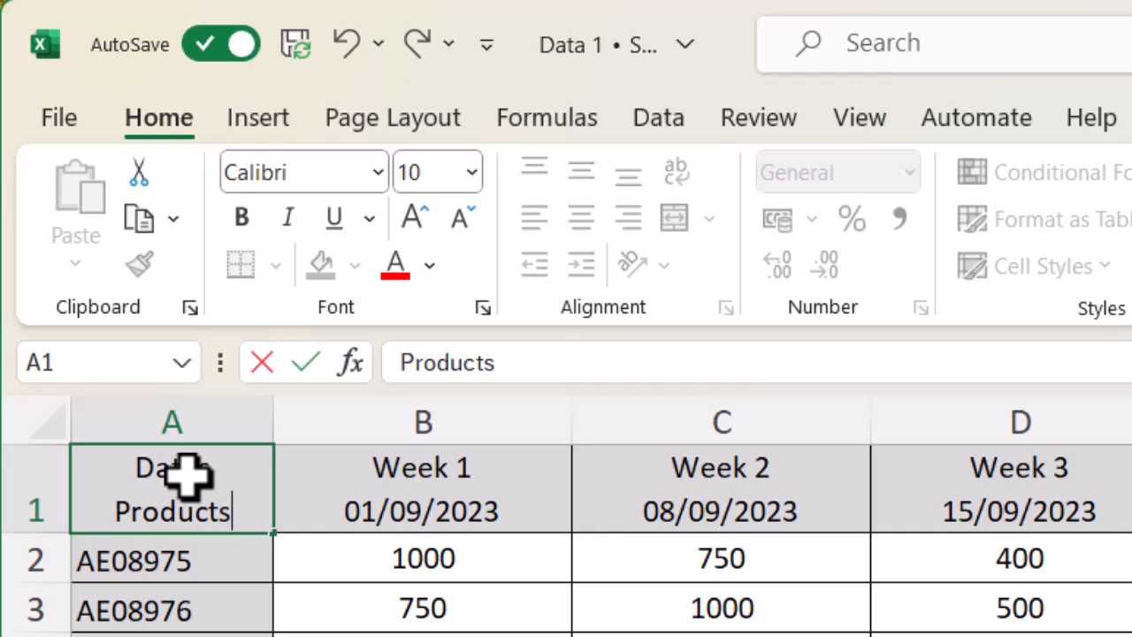
pyautogui.hotkey('ctrl', 'Return')
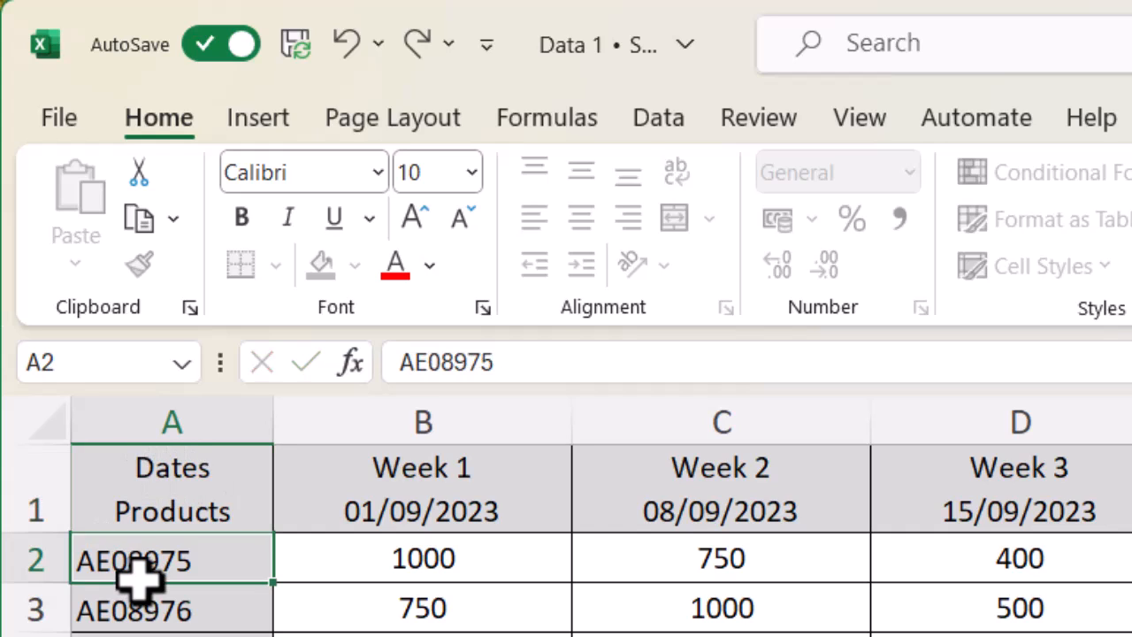
# - Left-align the text of the two-line header cell A1
pyautogui.click(140, 579)
pyautogui.click(155, 509)
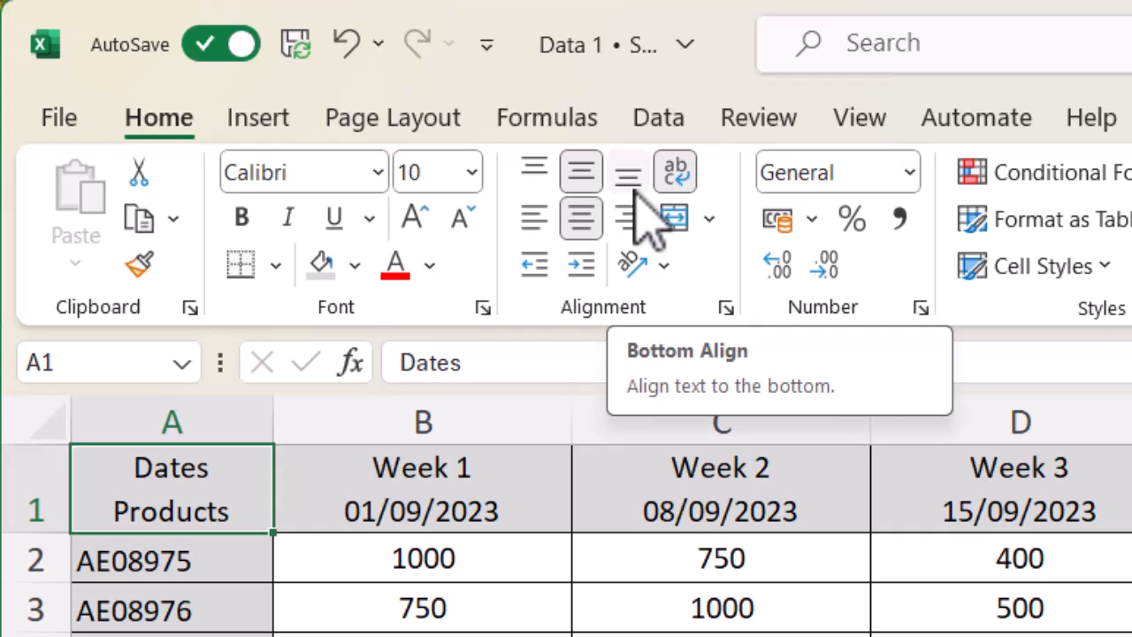
pyautogui.click(530, 221)
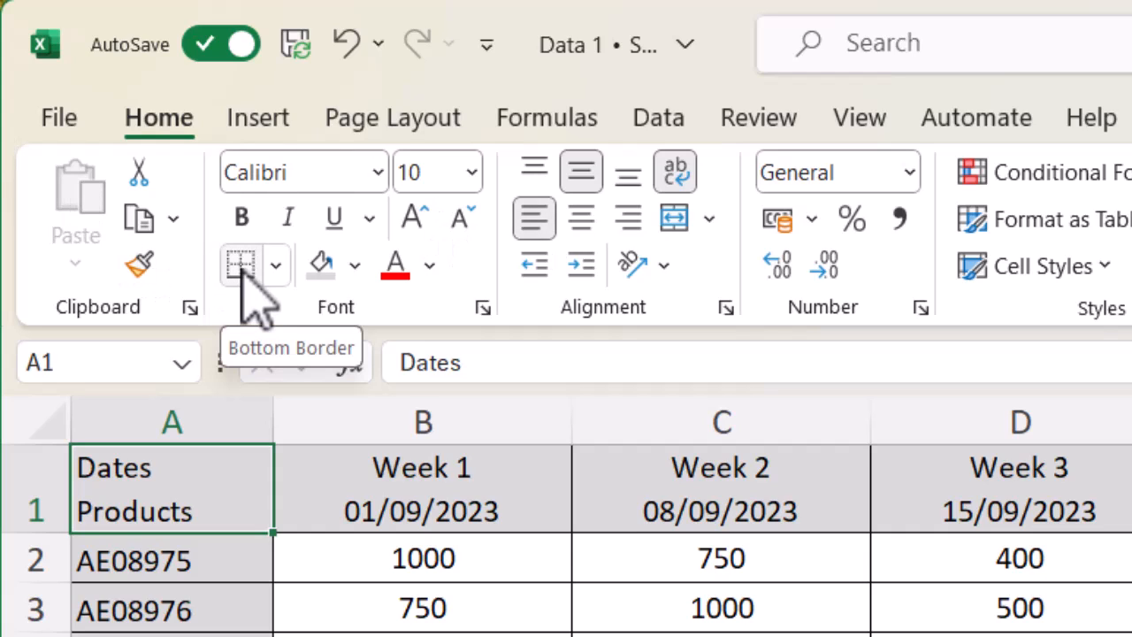
# - Apply a diagonal border to cell A1 running from its upper-left corner to its lower-right corner
pyautogui.click(483, 308)
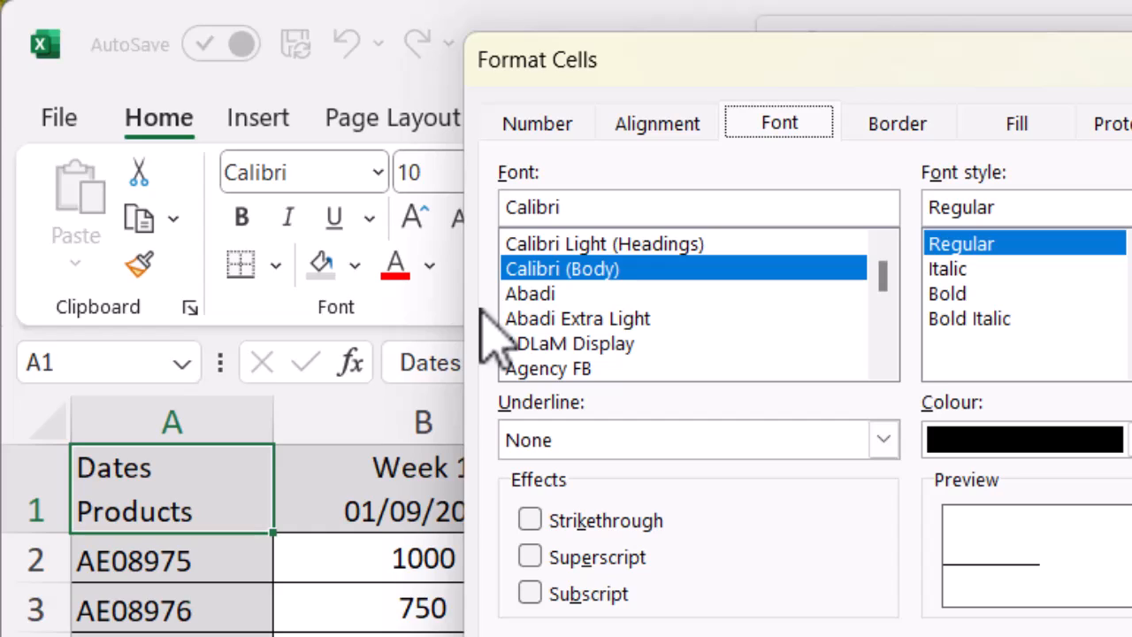
pyautogui.click(896, 123)
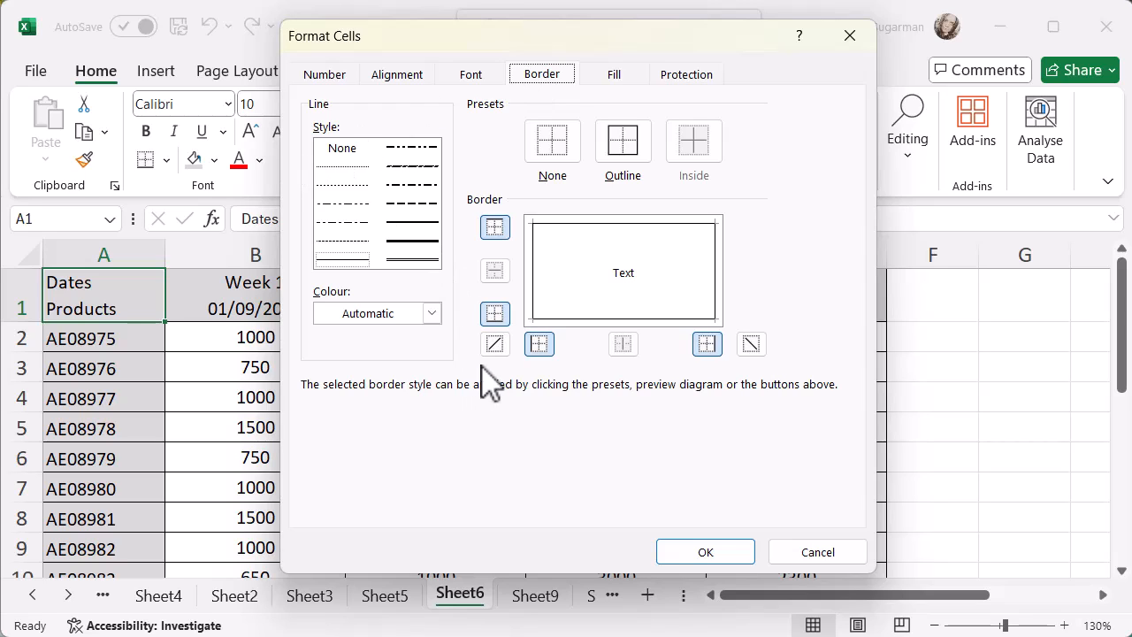
pyautogui.click(496, 347)
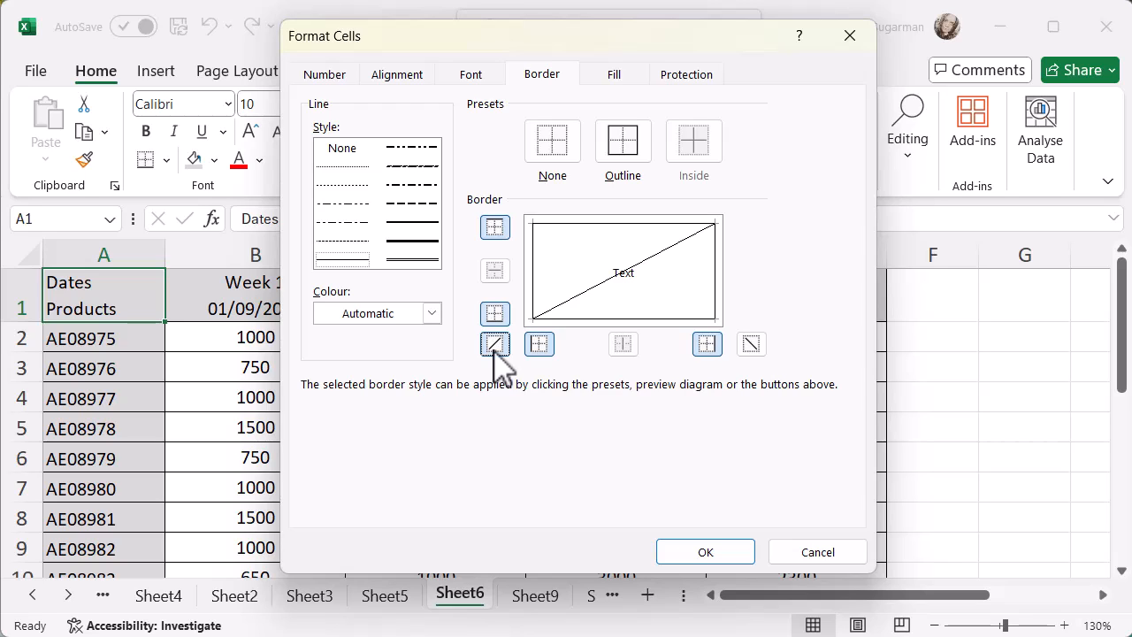
pyautogui.click(494, 347)
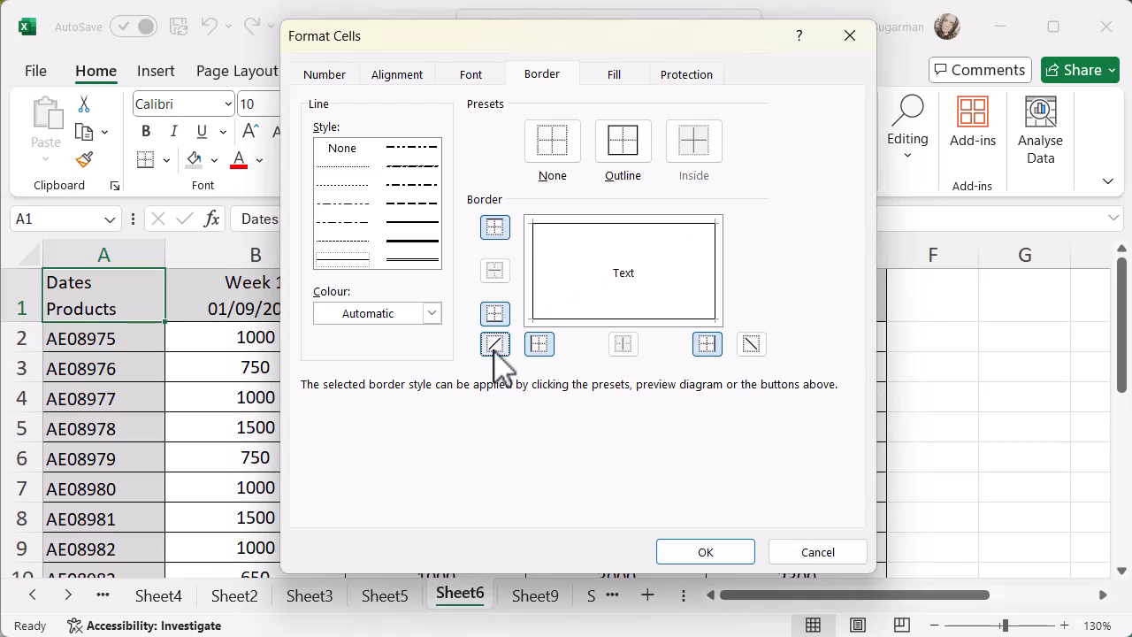
pyautogui.click(751, 345)
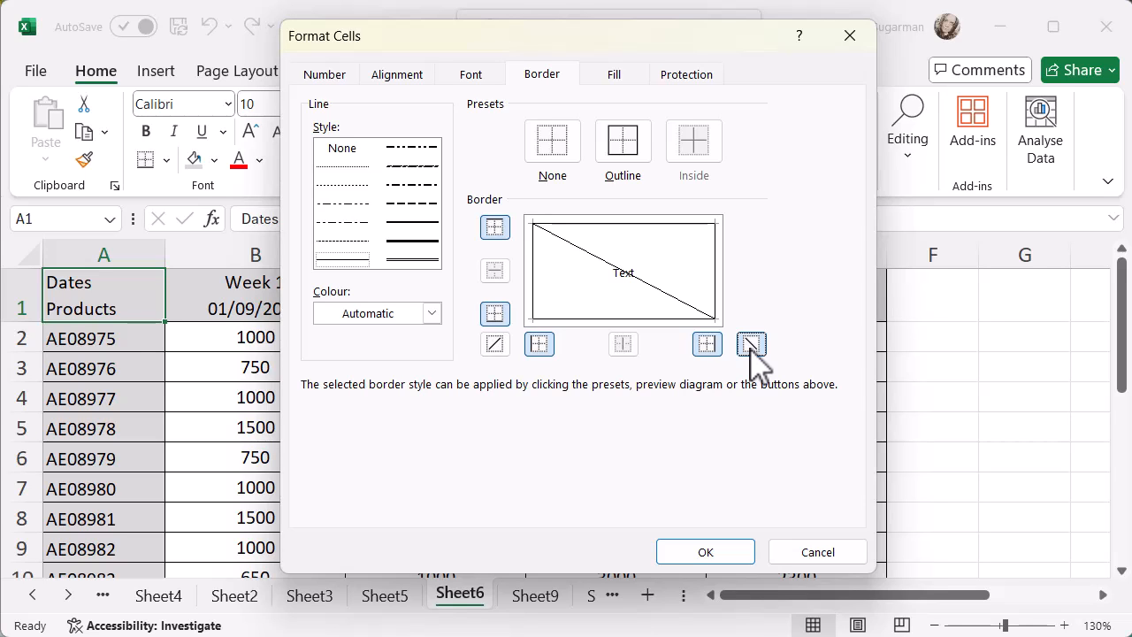
pyautogui.click(733, 554)
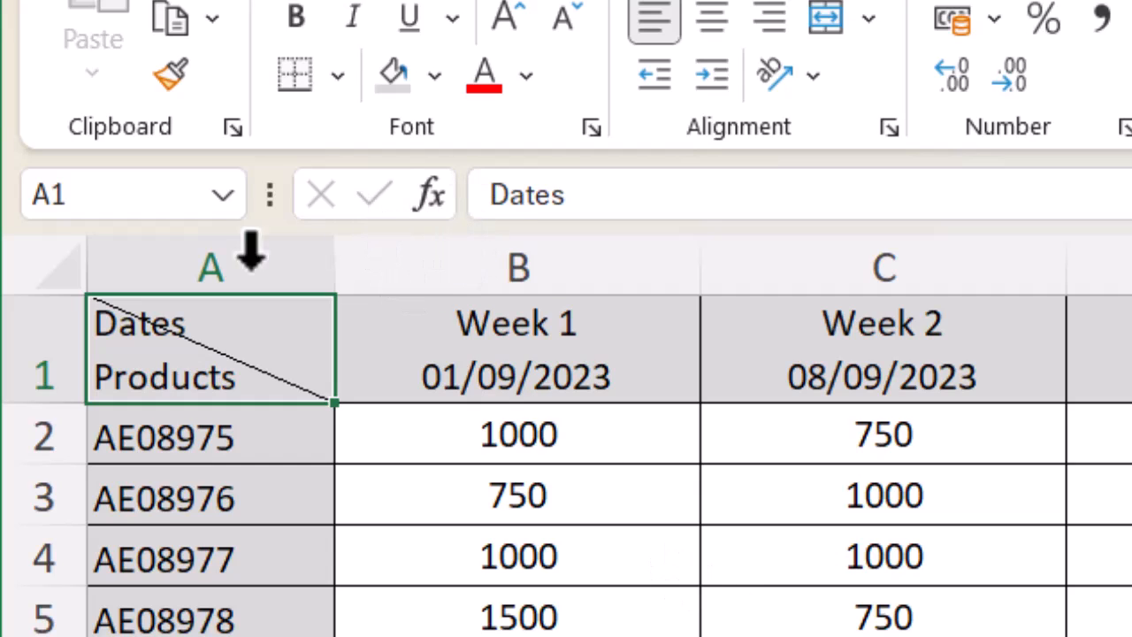
# - Shift "Dates" toward the right side of cell A1 with leading spaces, trimming them so the word stays on the first line
pyautogui.doubleClick(139, 323)
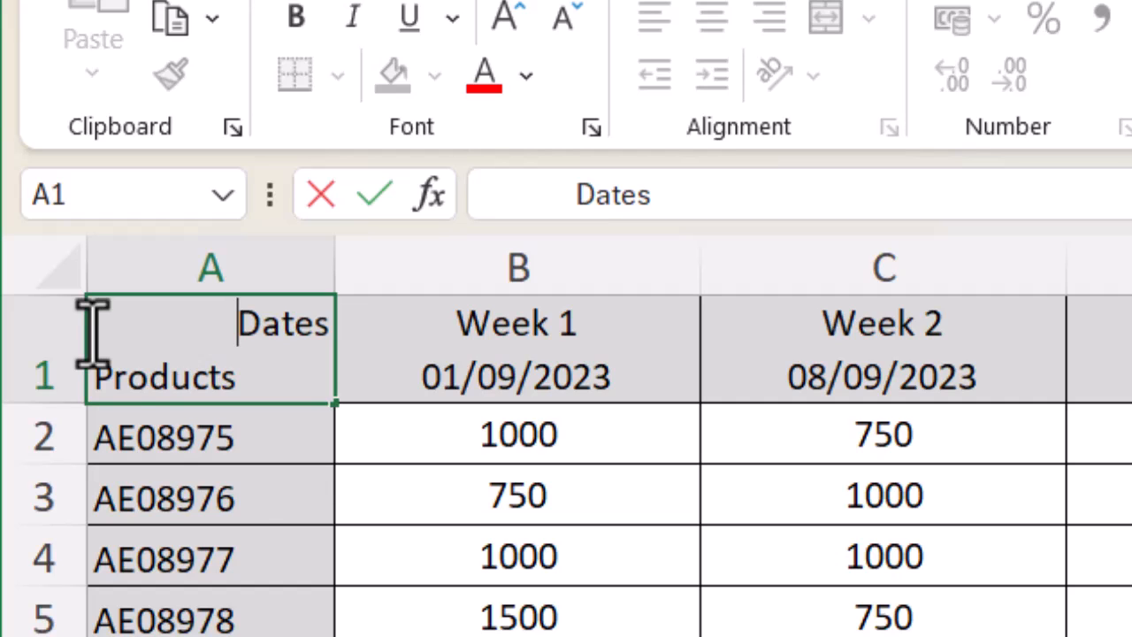
pyautogui.click(338, 557)
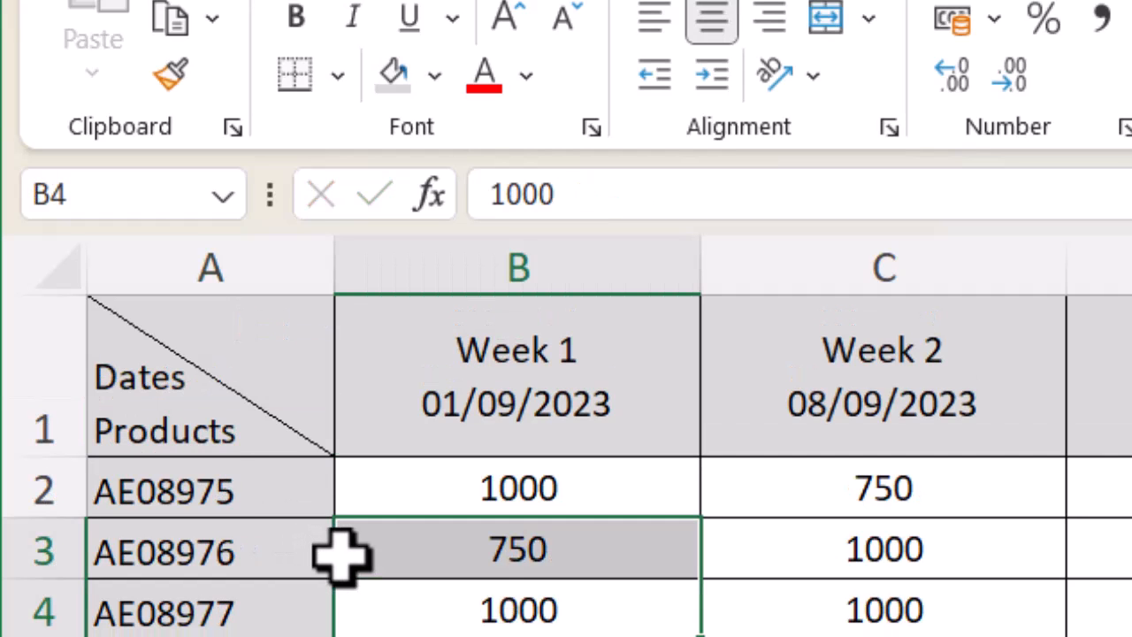
pyautogui.click(126, 402)
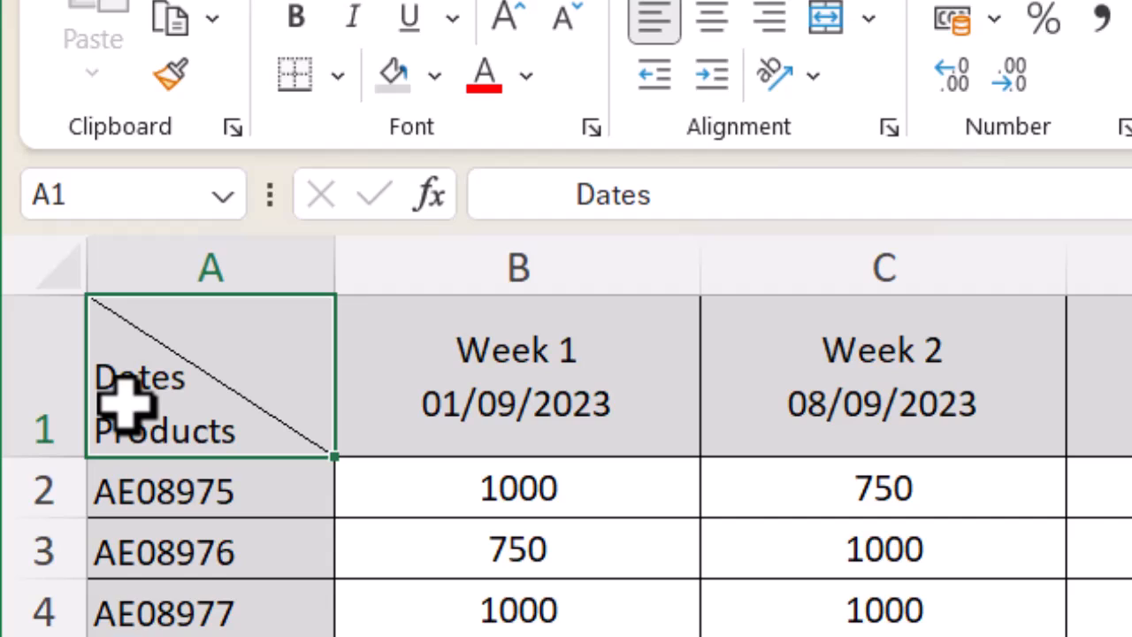
pyautogui.click(556, 195)
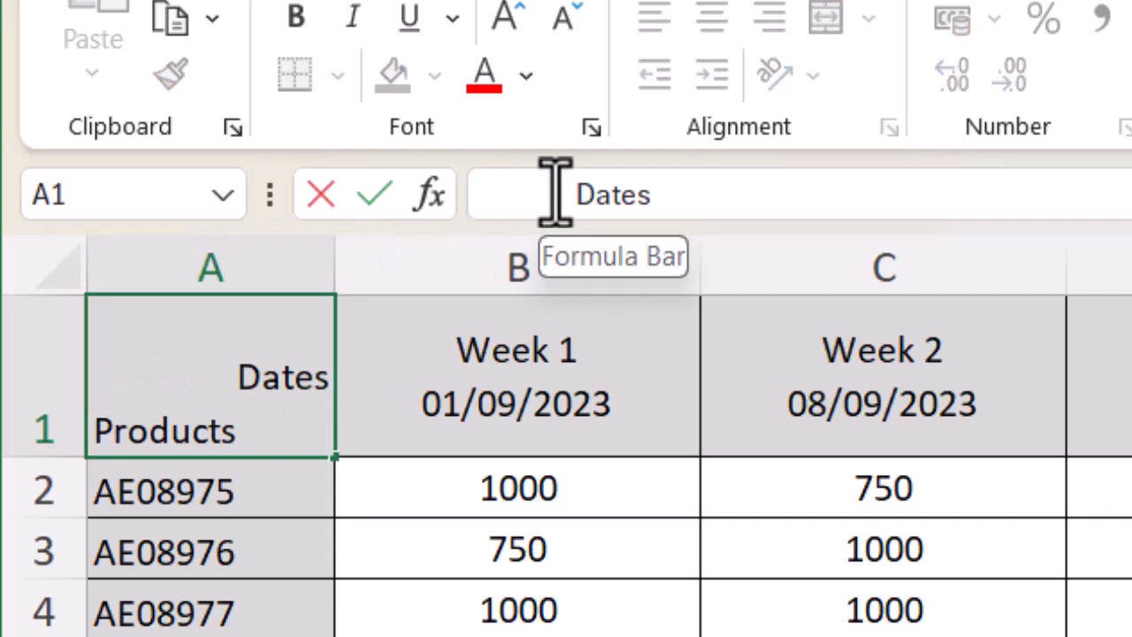
pyautogui.press('BackSpace')
pyautogui.press('BackSpace')
pyautogui.press('BackSpace')
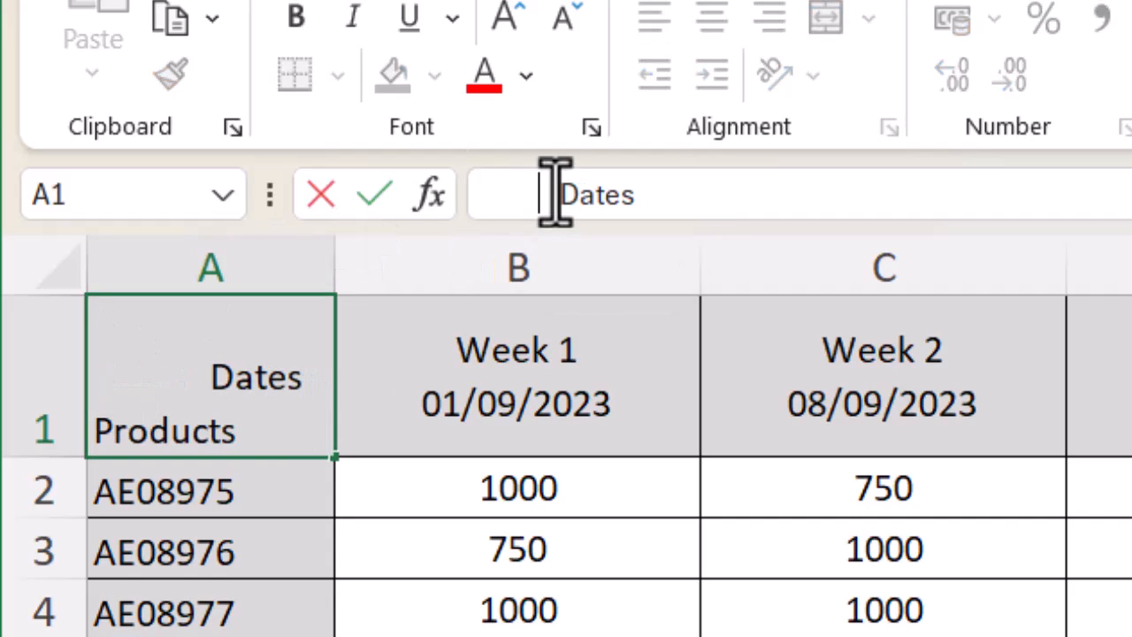
pyautogui.moveTo(685, 513); pyautogui.dragTo(685, 513)
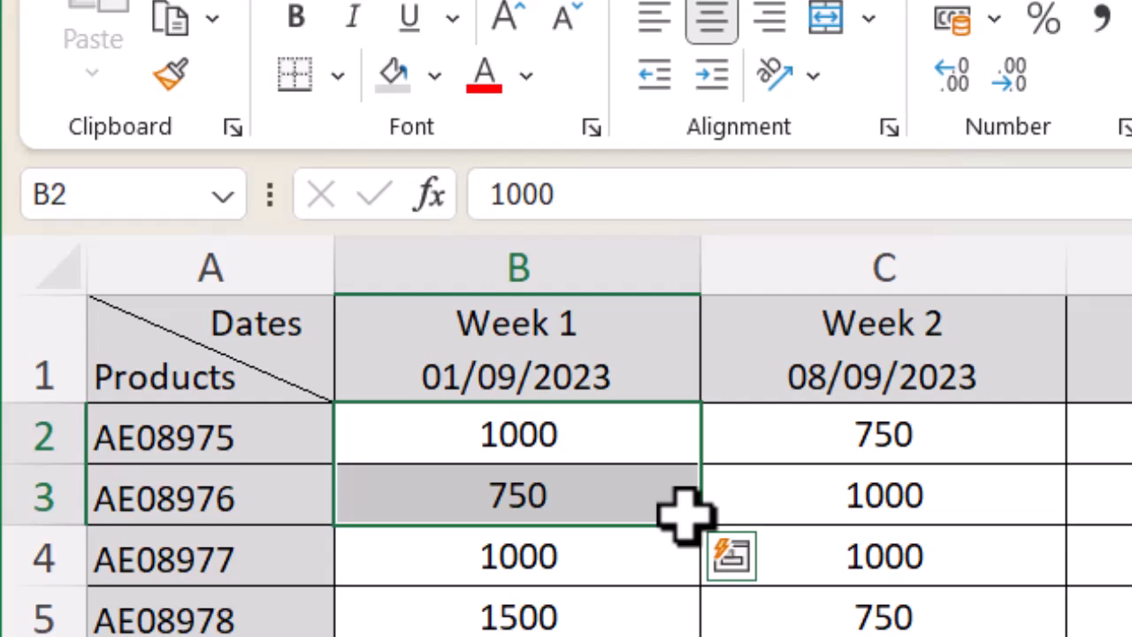
# - Add one more leading space before "Dates" in cell A1
pyautogui.click(195, 321)
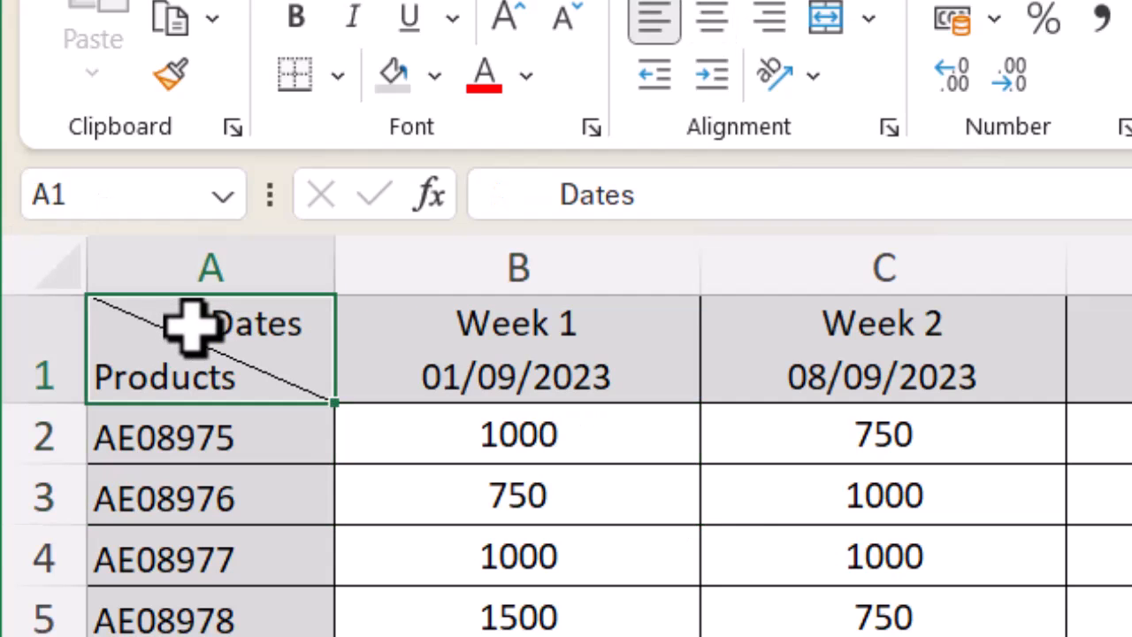
pyautogui.click(537, 191)
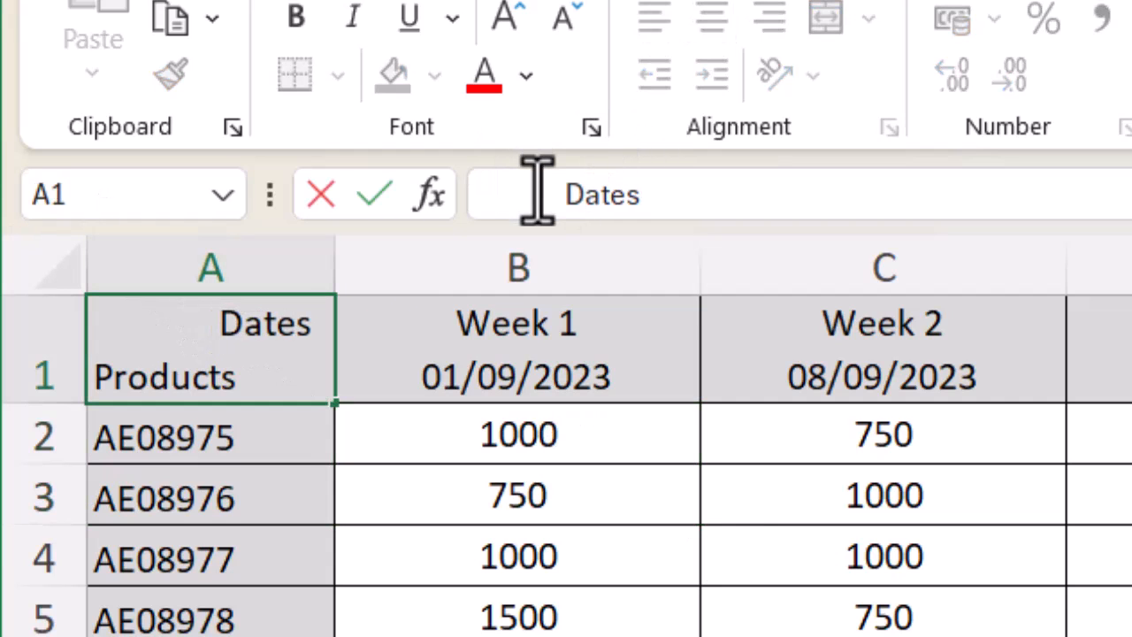
pyautogui.click(518, 634)
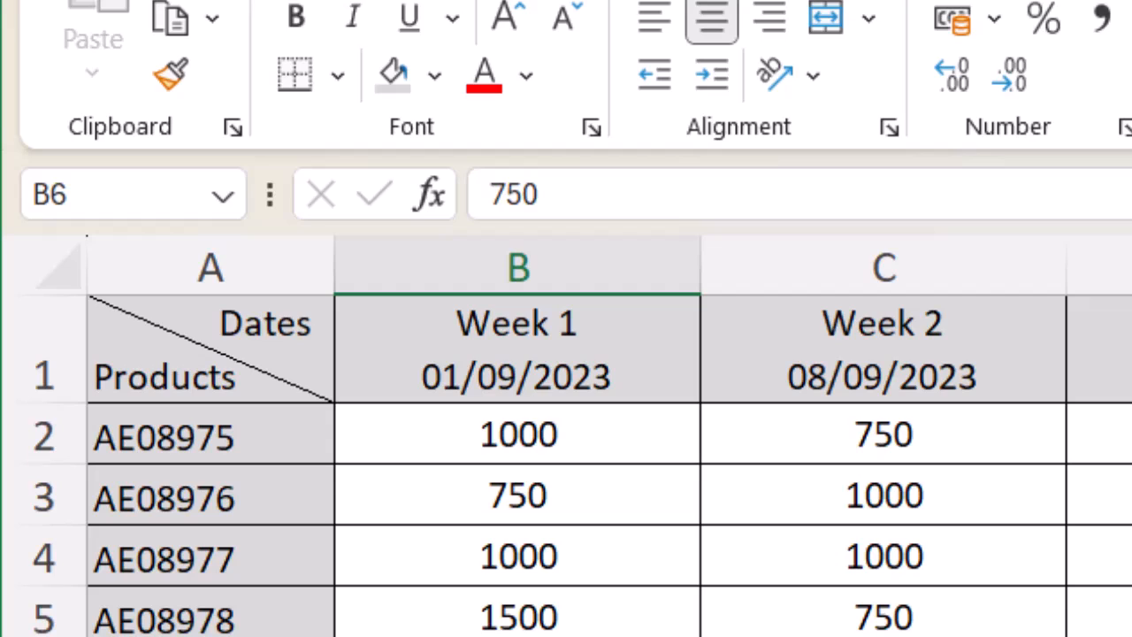
# - Try pushing "Dates" further right in cell A1 with extra leading spaces, and undo the edit
pyautogui.click(291, 341)
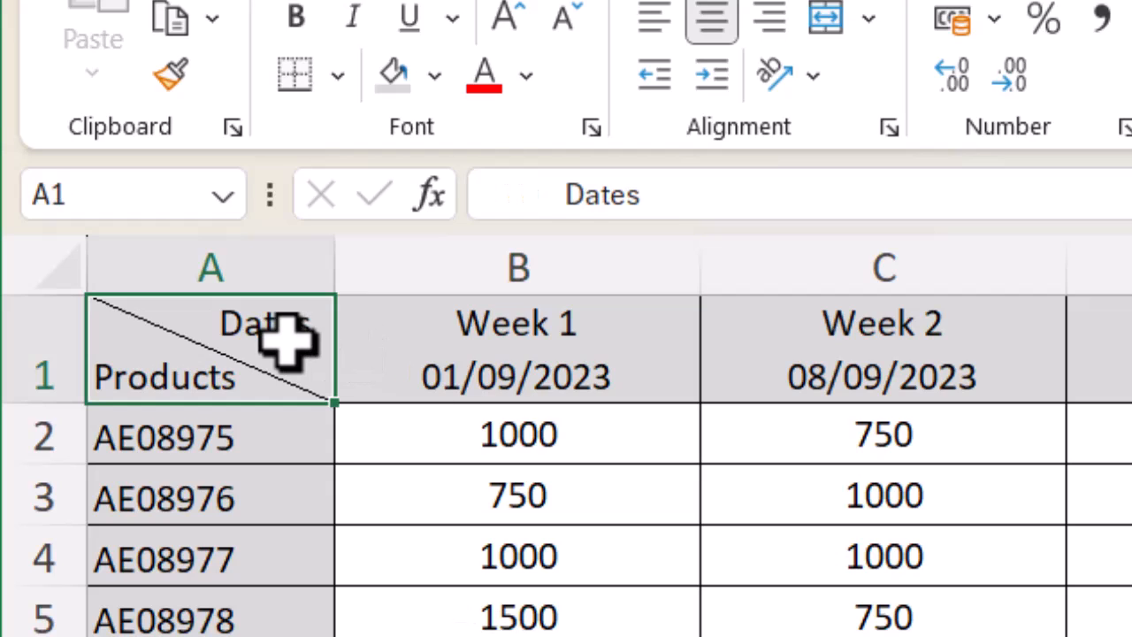
pyautogui.click(550, 187)
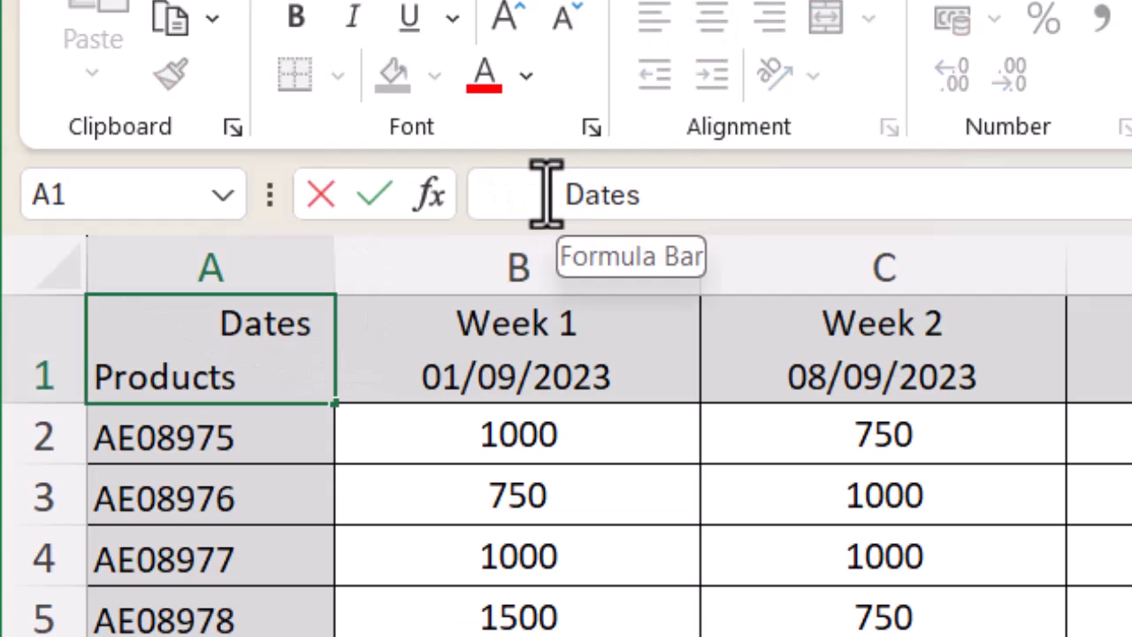
pyautogui.click(594, 633)
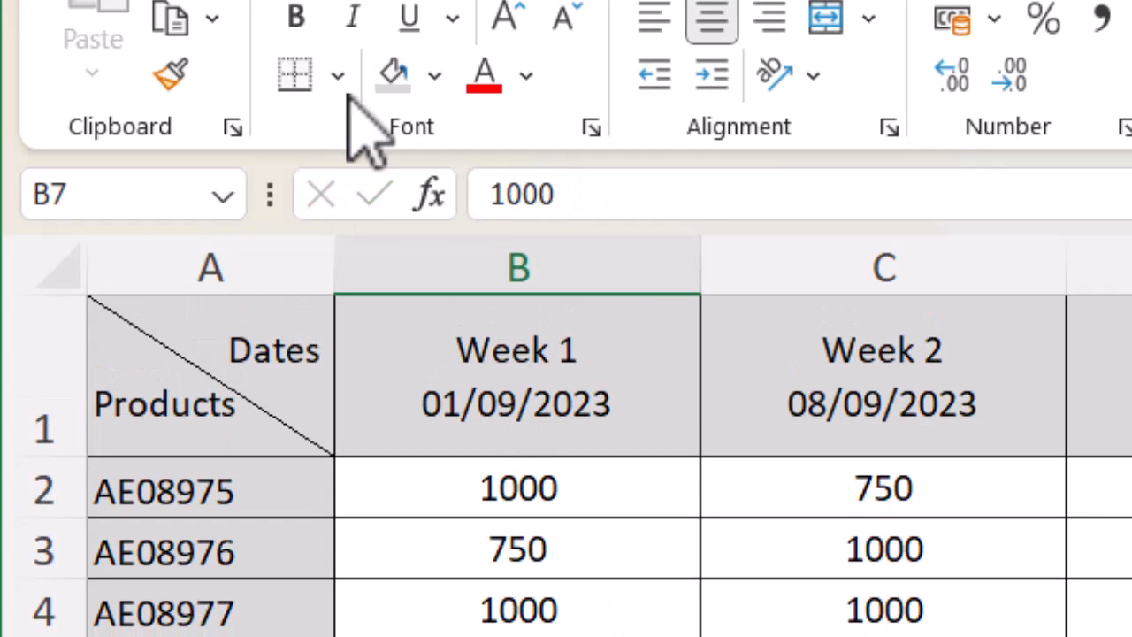
pyautogui.hotkey('ctrl', 'z')
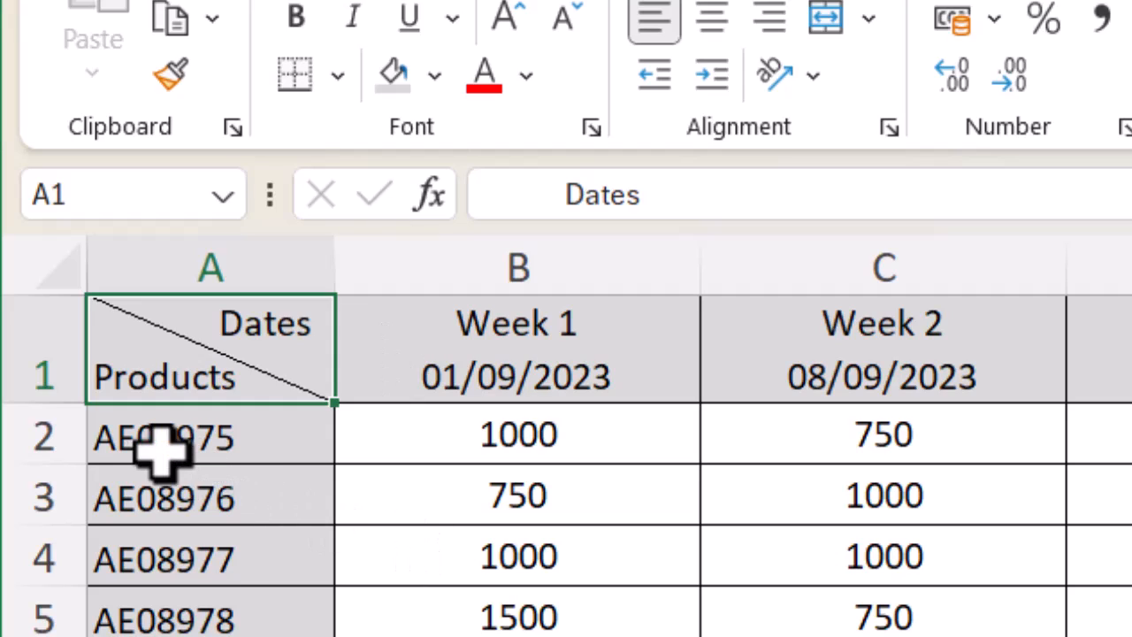
# - Increase the height of row 1 and insert a blank line between "Dates" and "Products" in cell A1
pyautogui.moveTo(70, 405); pyautogui.dragTo(70, 446)
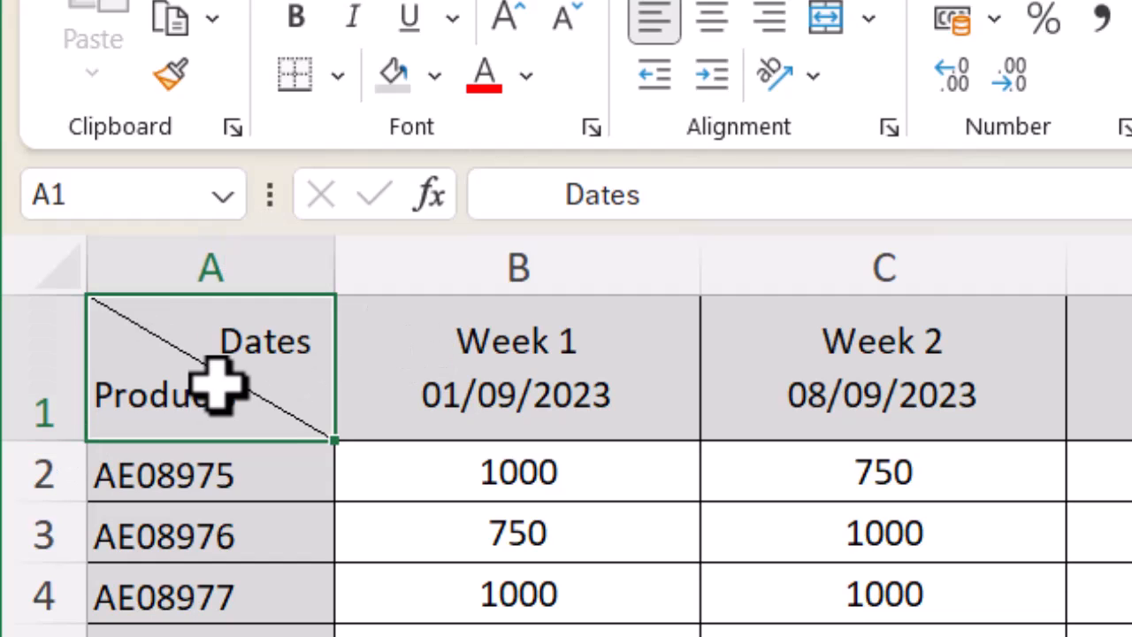
pyautogui.doubleClick(308, 343)
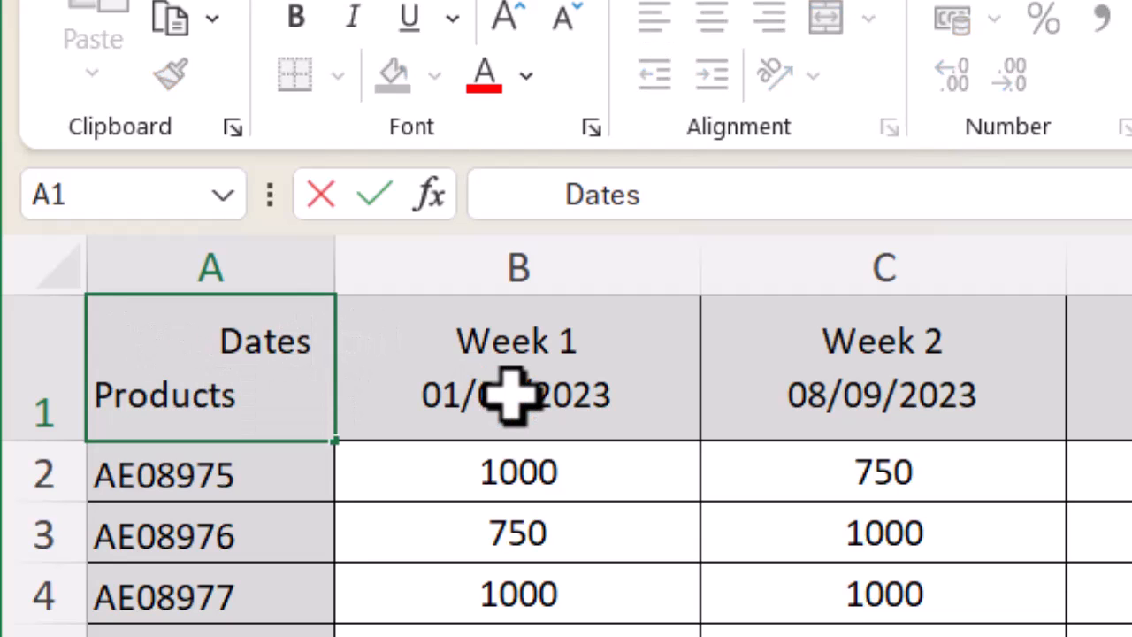
pyautogui.hotkey('alt', 'Return')
pyautogui.click(518, 633)
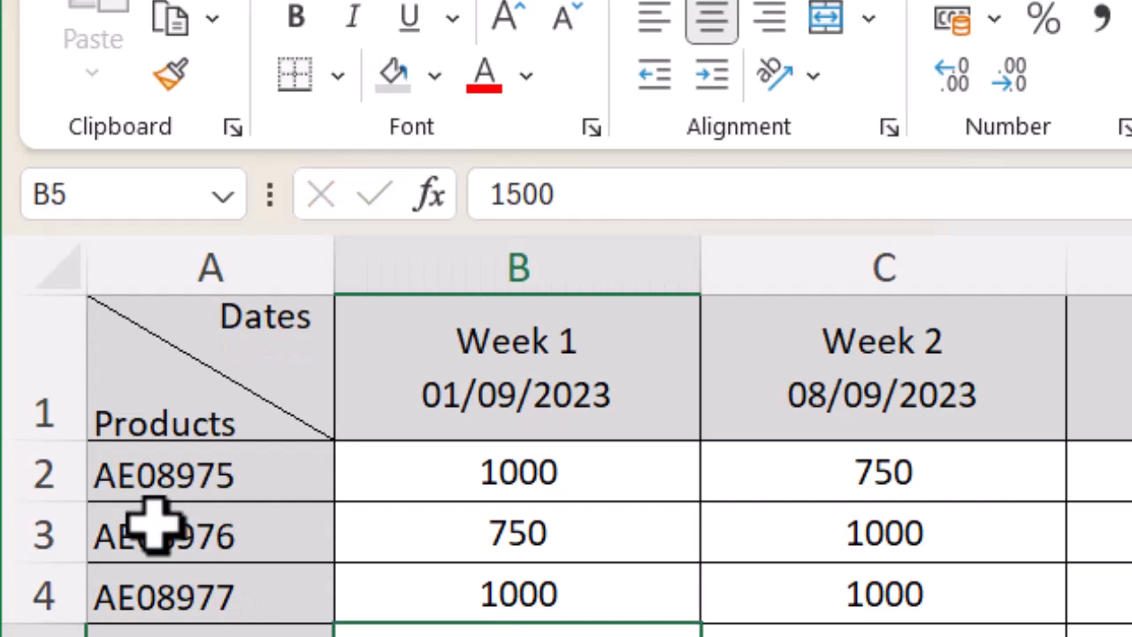
pyautogui.moveTo(66, 440); pyautogui.dragTo(64, 467)
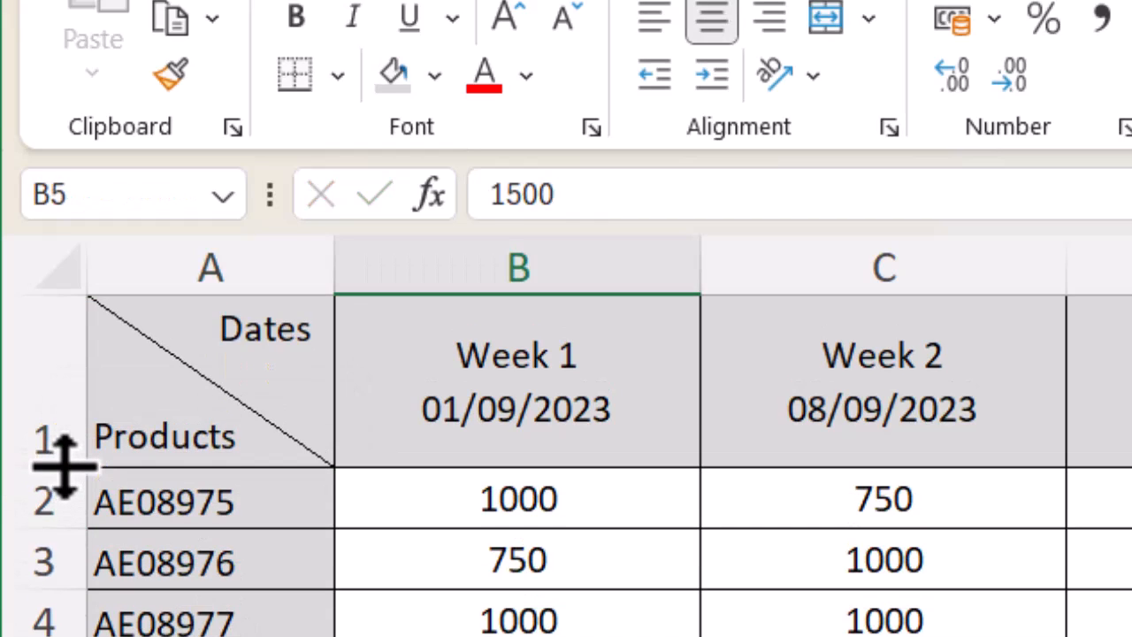